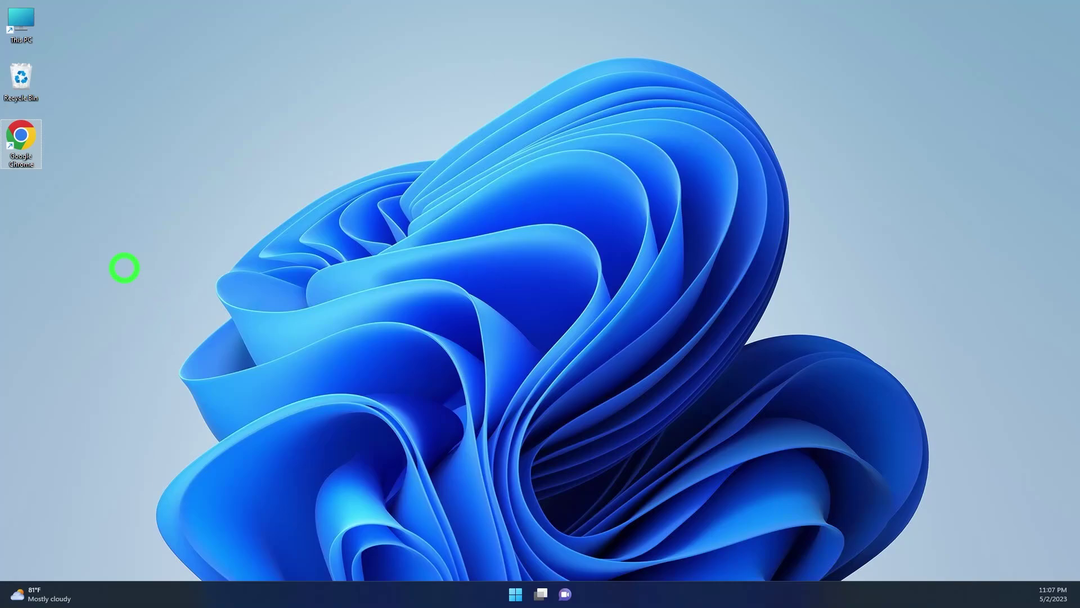
Launch Chrome and search Google for 'facebook'
double_click(21, 141)
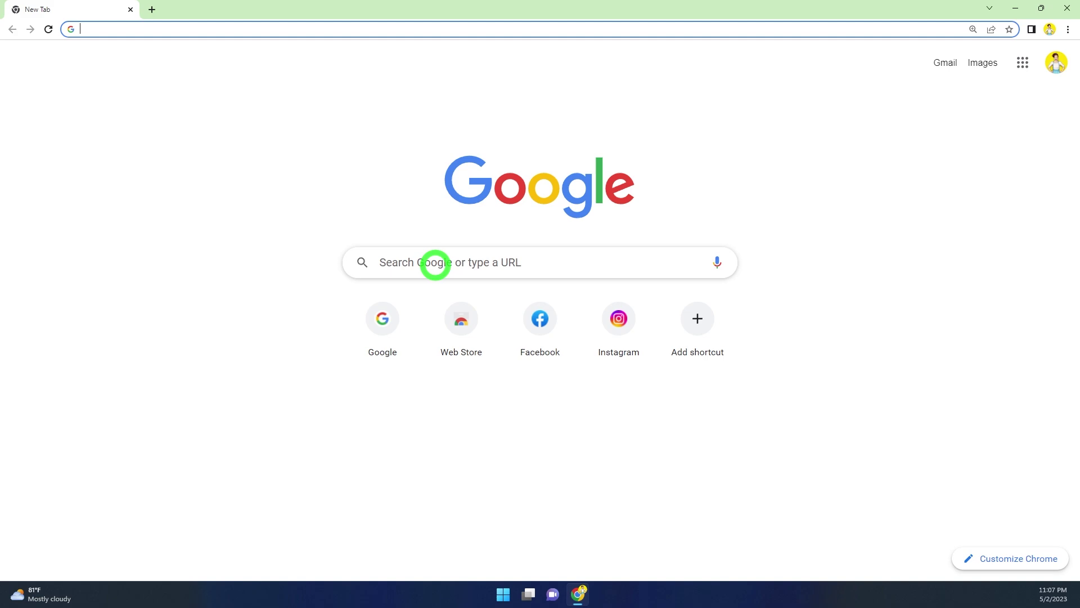
click(436, 263)
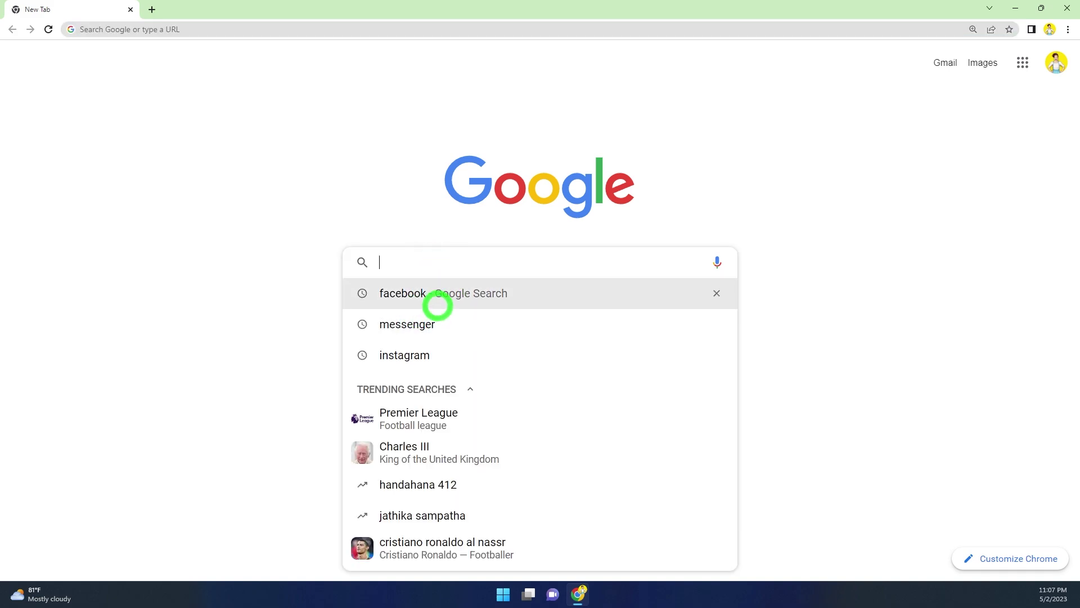
click(437, 306)
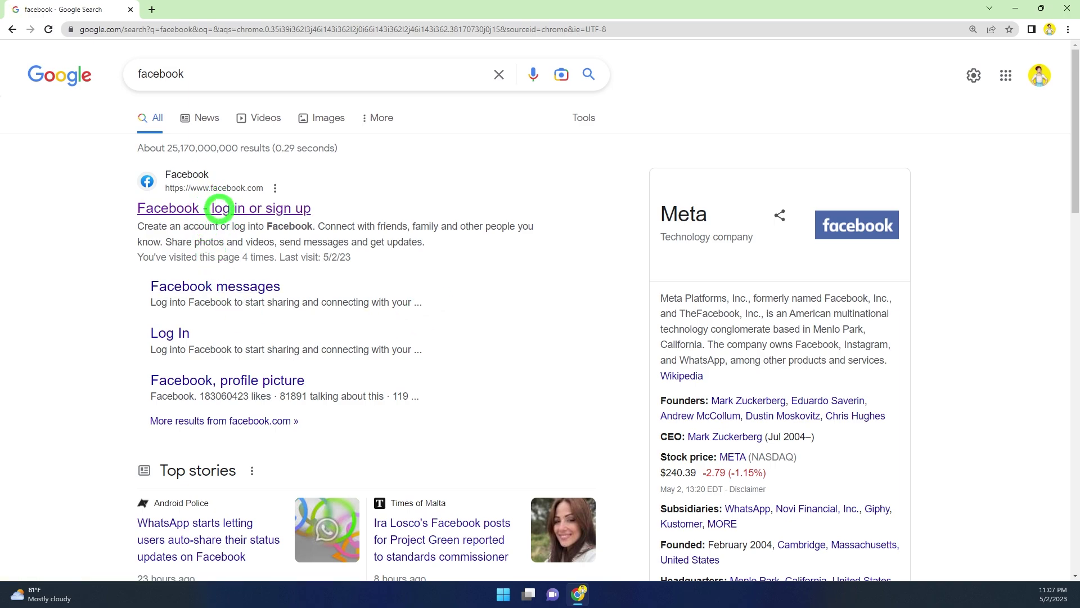
Go to Facebook and reach Settings under Settings & privacy in the account menu
click(219, 209)
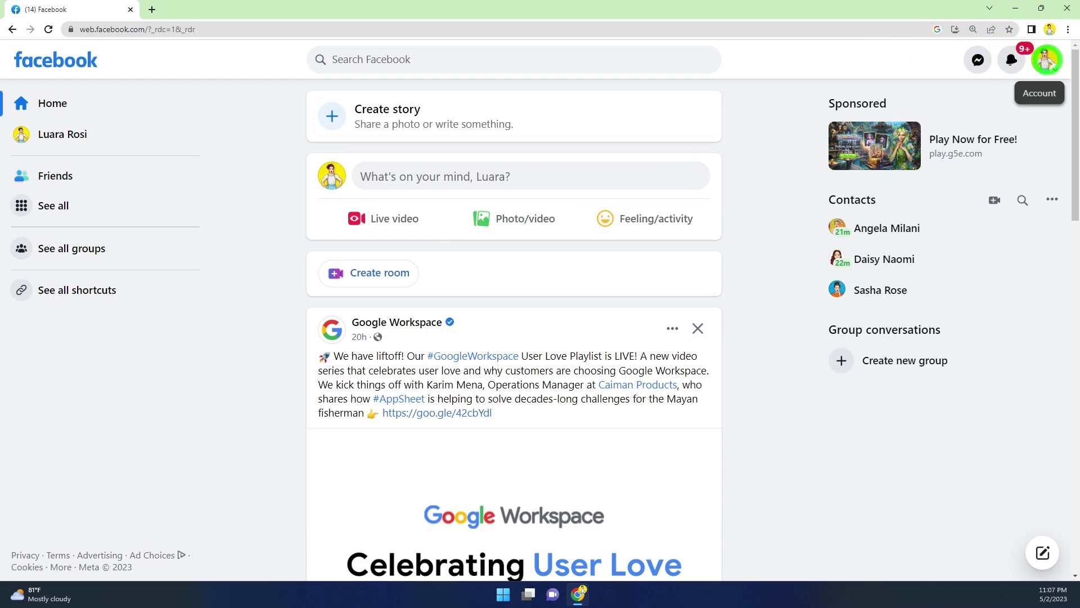
click(1047, 61)
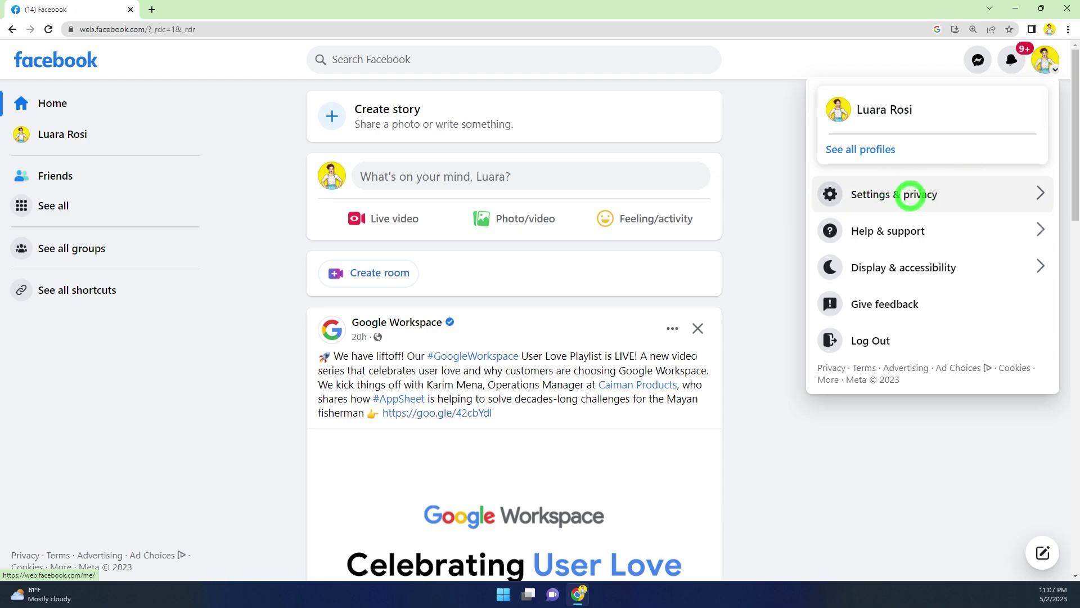
click(909, 195)
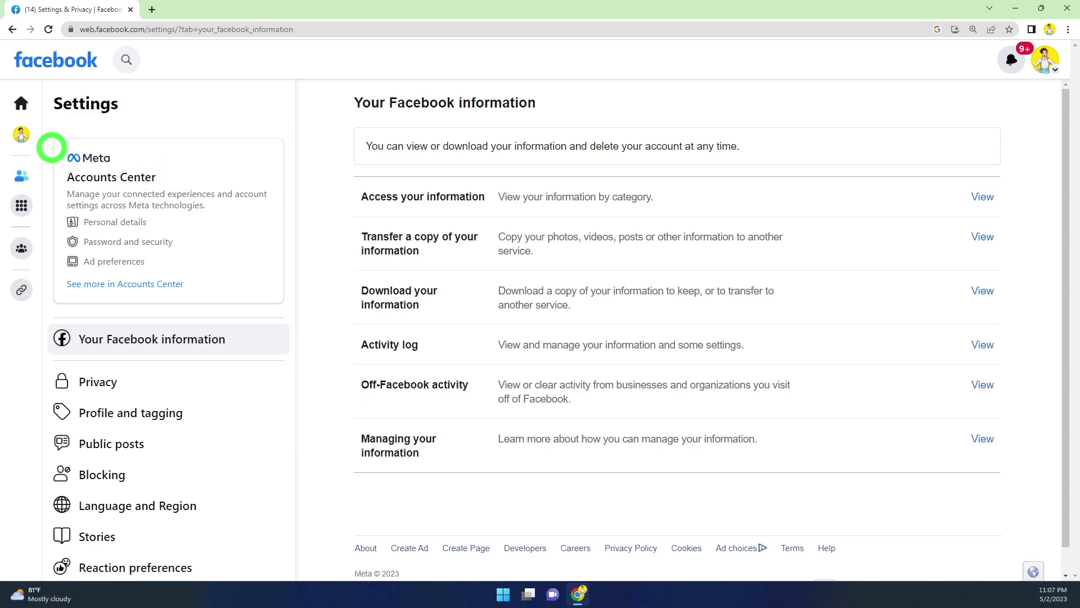
Open Meta Accounts Center on its Profiles page from the Settings page
drag(51, 148, 289, 306)
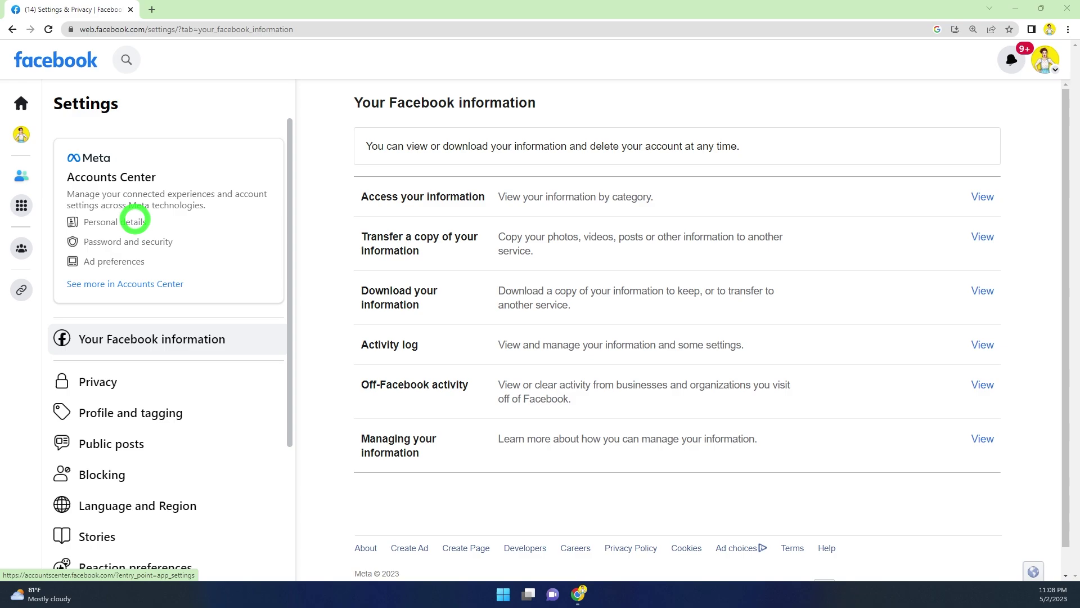
click(135, 221)
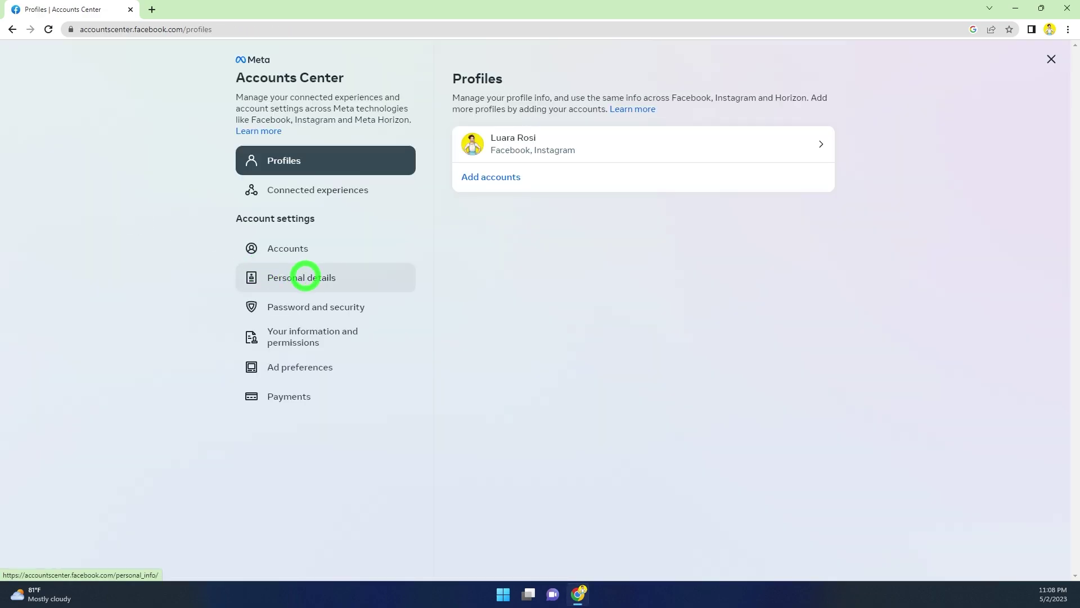
Under Personal details, Account ownership and control, open Deactivation or deletion for the Facebook account
click(310, 277)
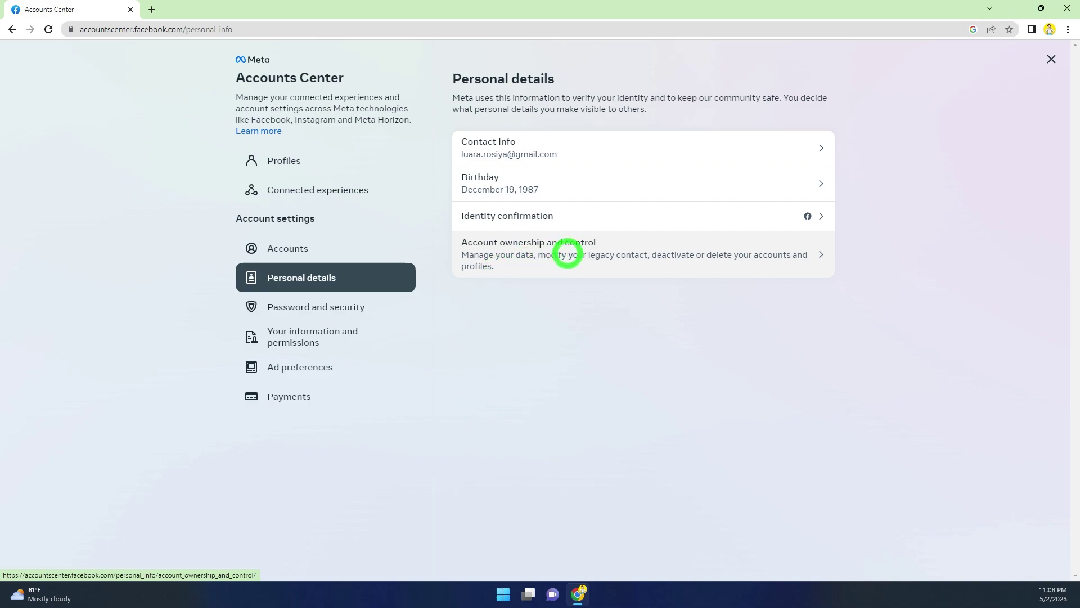
click(569, 253)
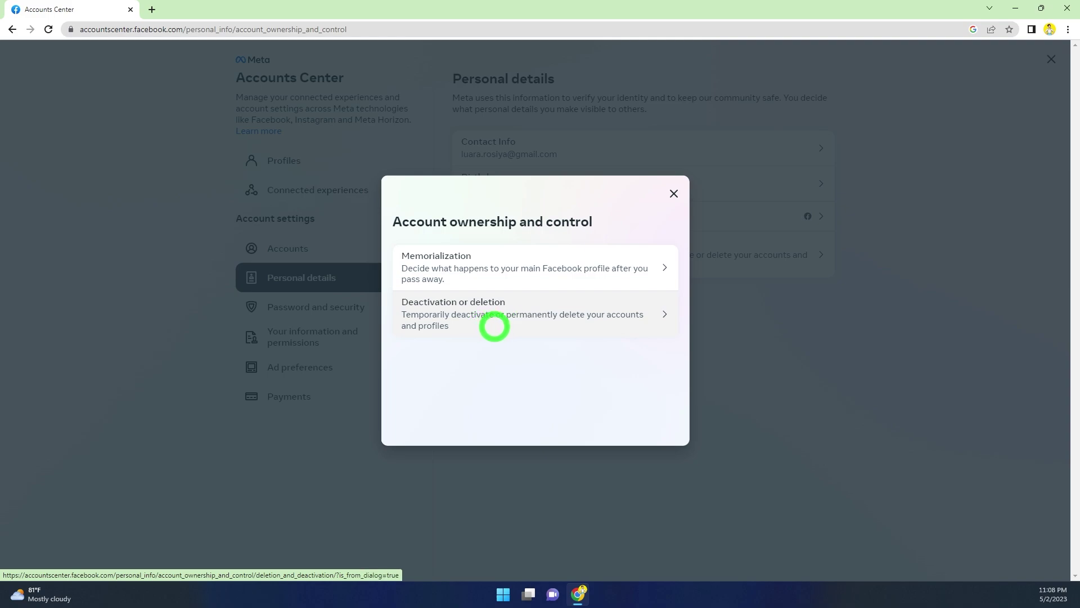
click(509, 313)
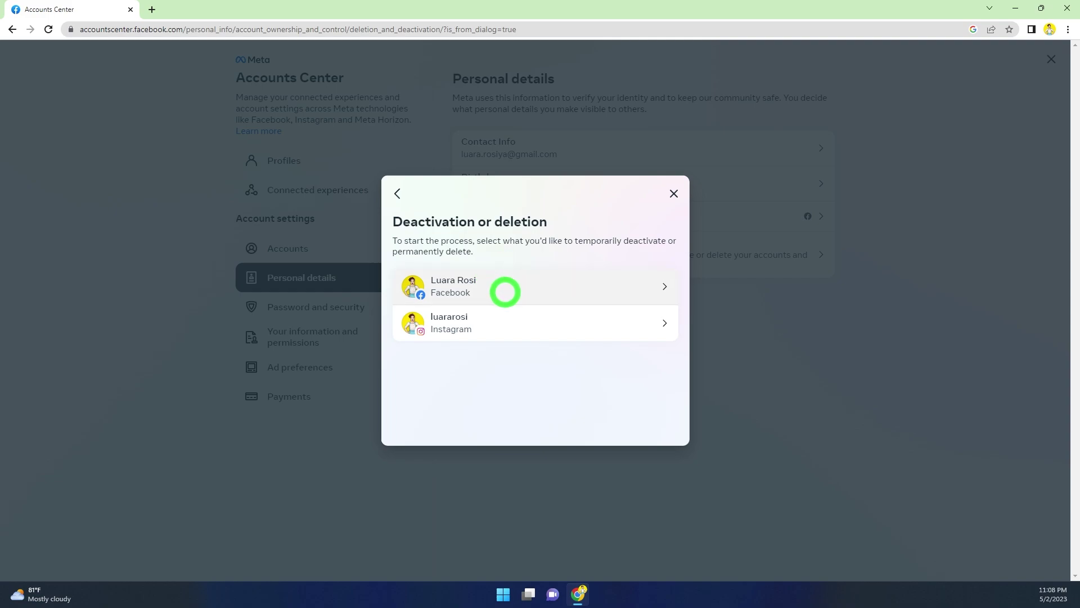
click(505, 292)
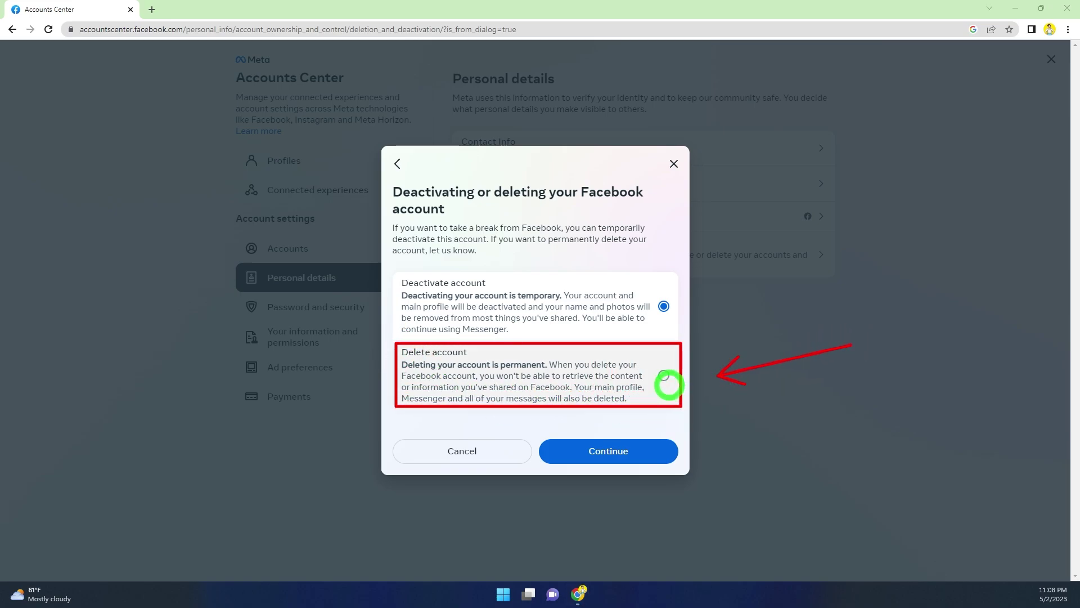
Select Delete account and continue past the reasons list without giving one
click(664, 375)
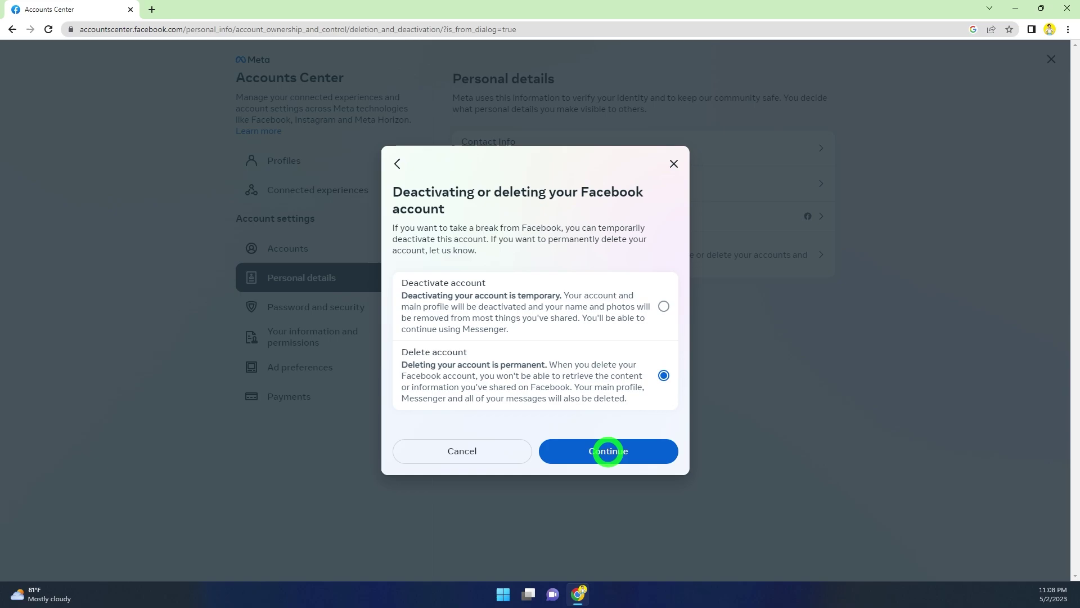
click(608, 451)
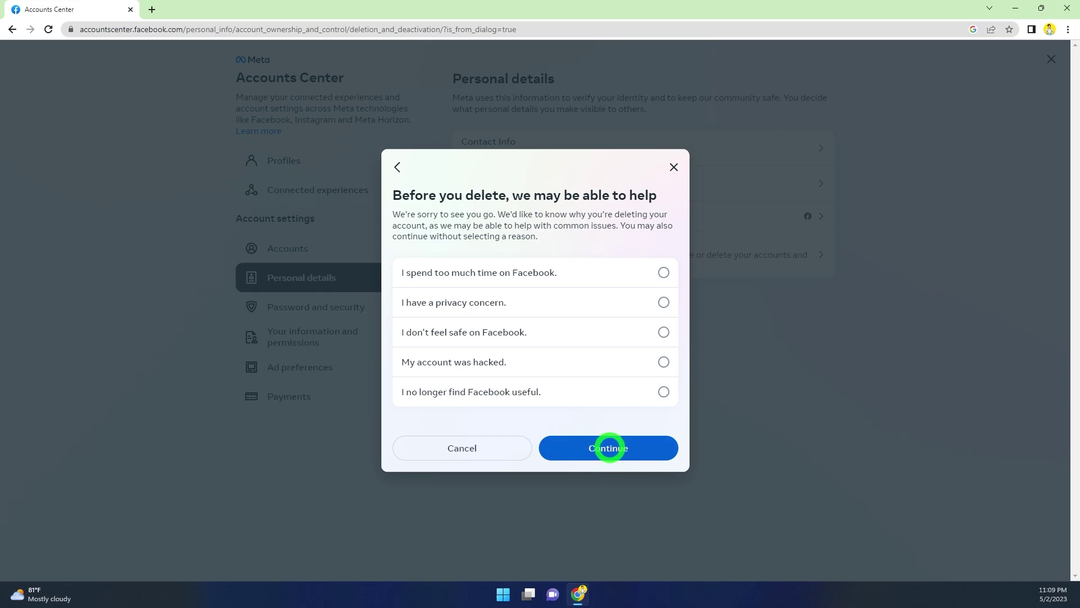
click(609, 447)
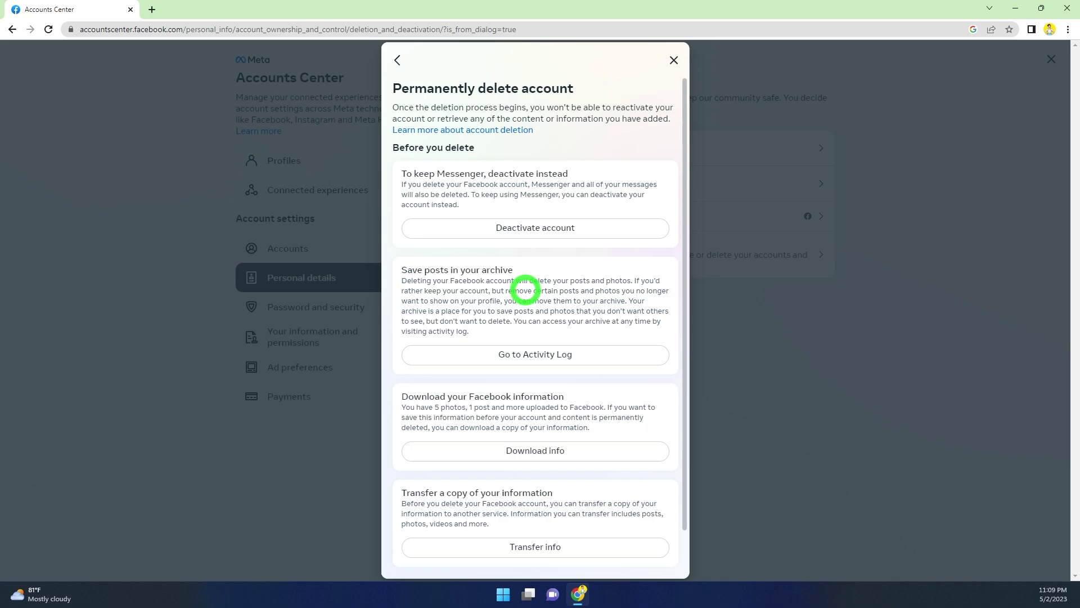
scroll(522, 295, down, 1)
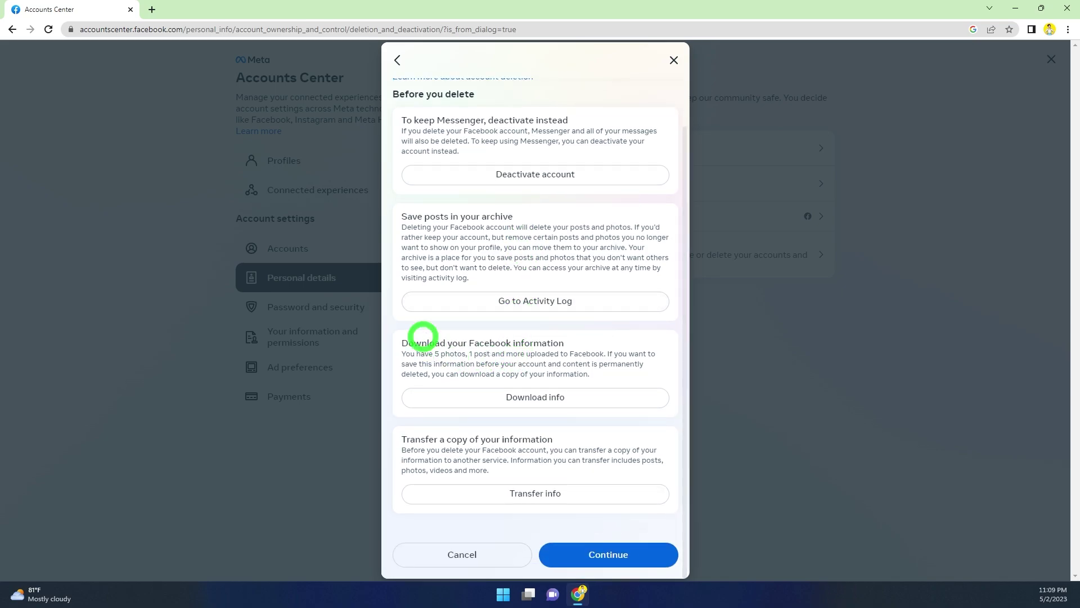
drag(390, 326, 684, 426)
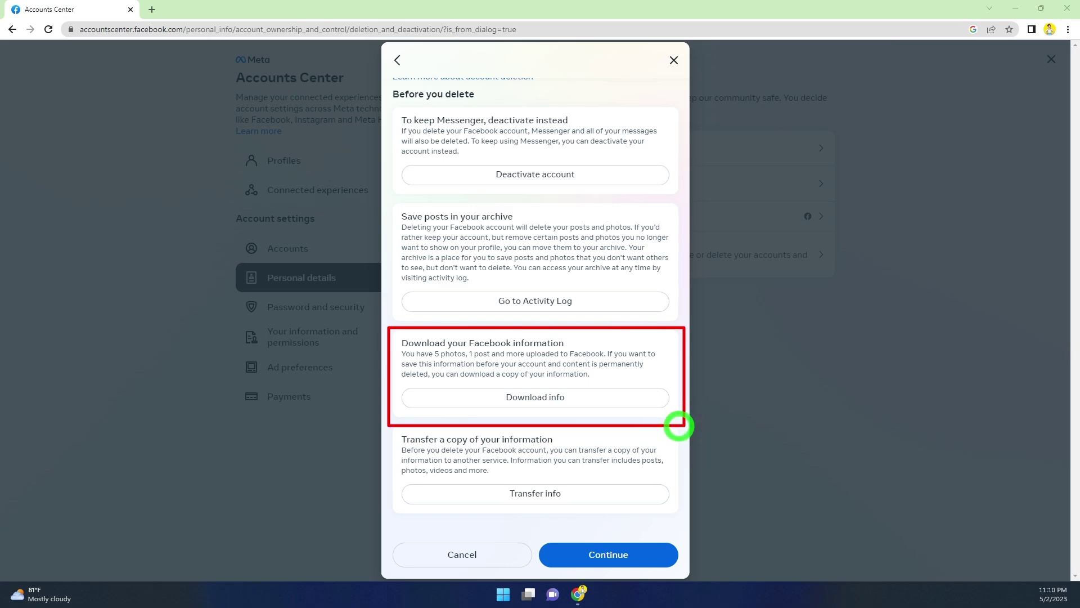
drag(285, 305, 378, 352)
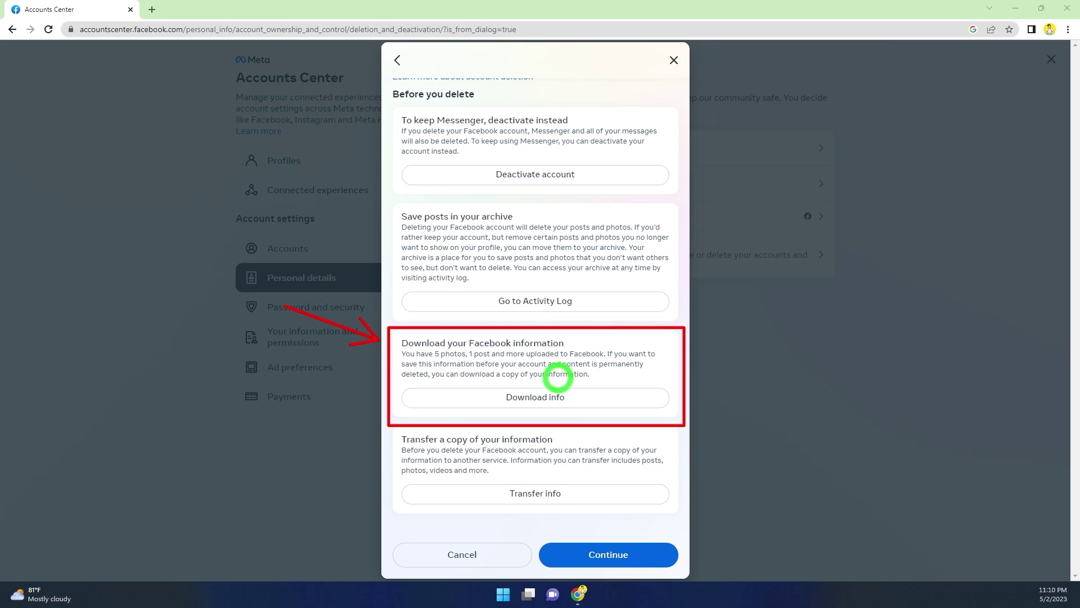
key(Escape)
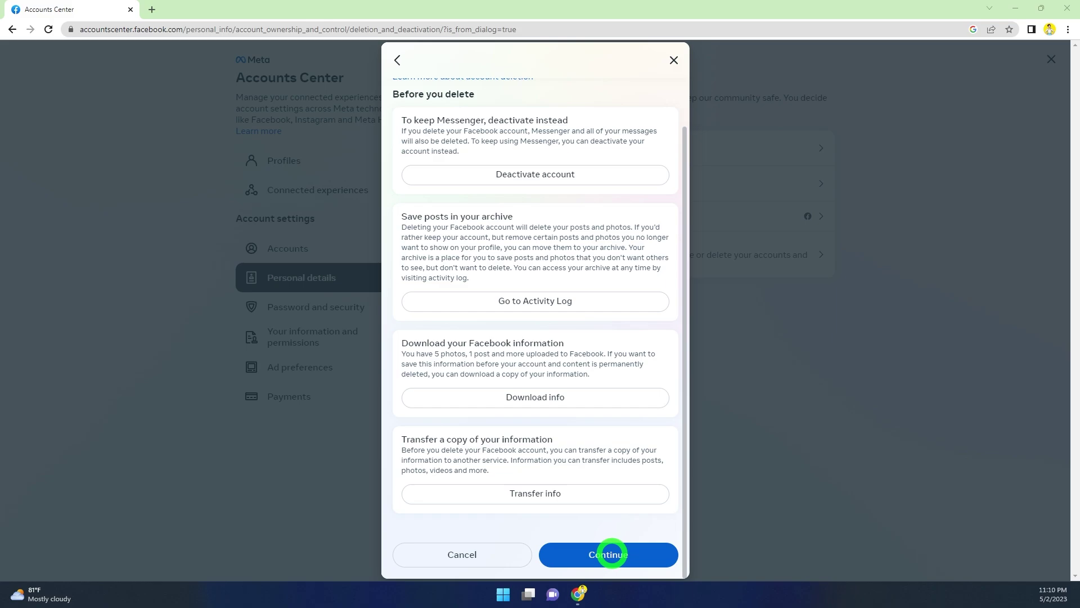
Continue, fill in the saved account password, and submit it
click(611, 554)
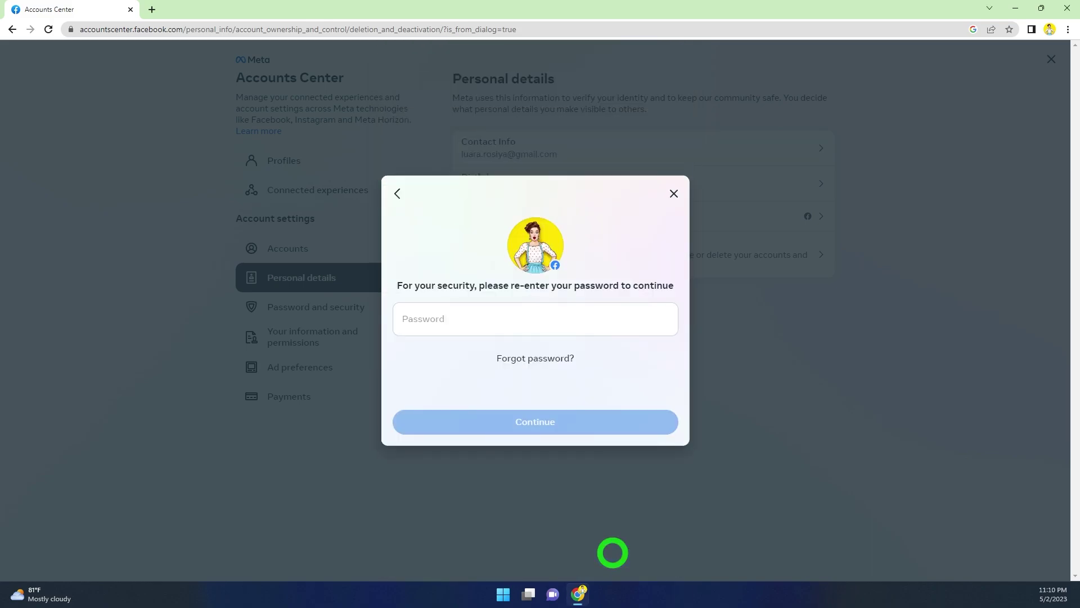
click(434, 313)
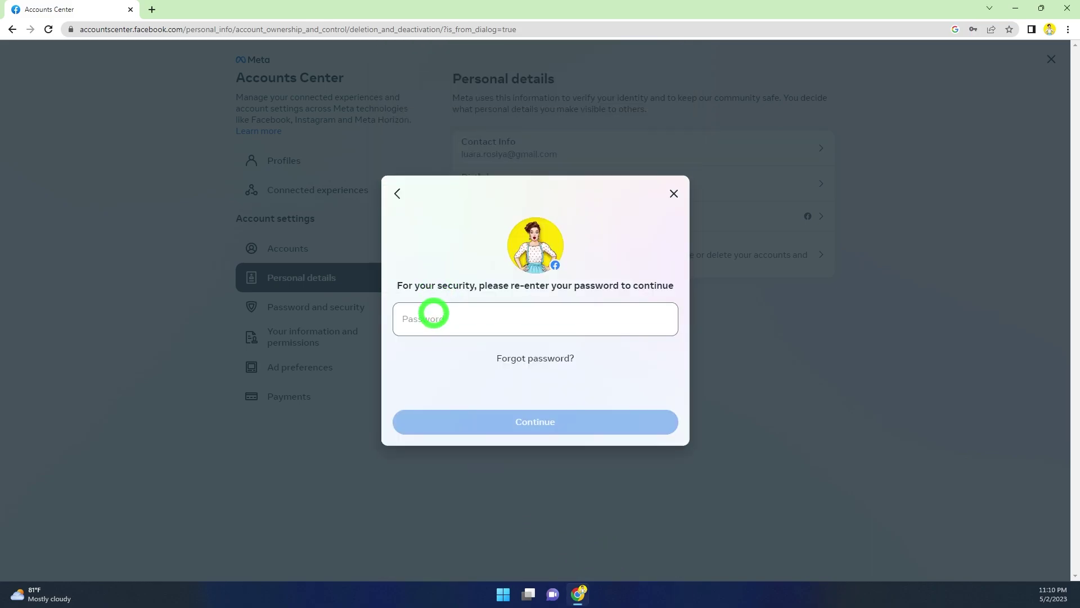
click(526, 363)
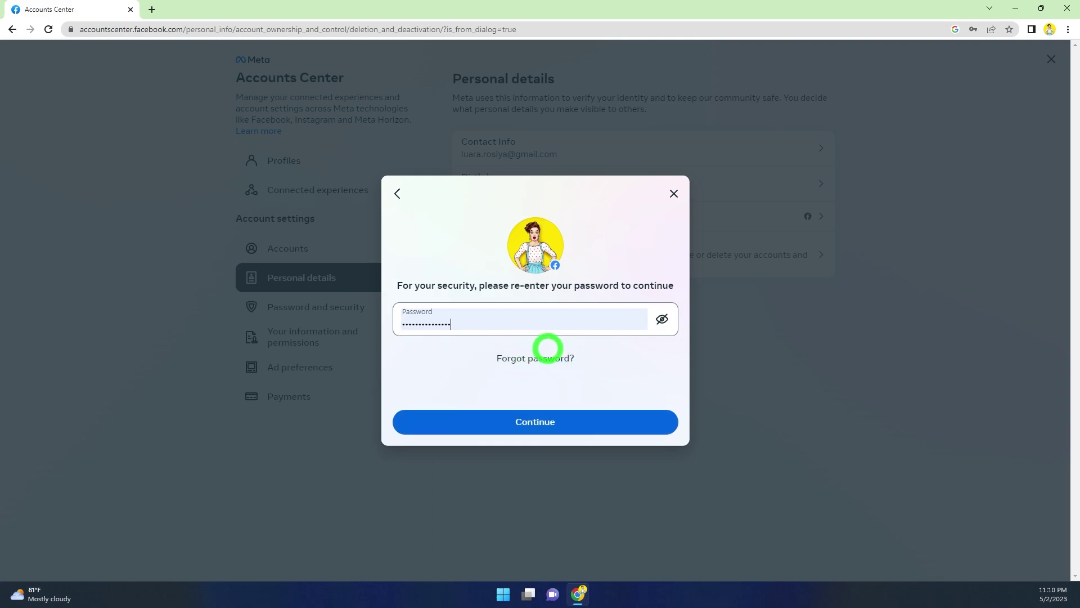
click(544, 423)
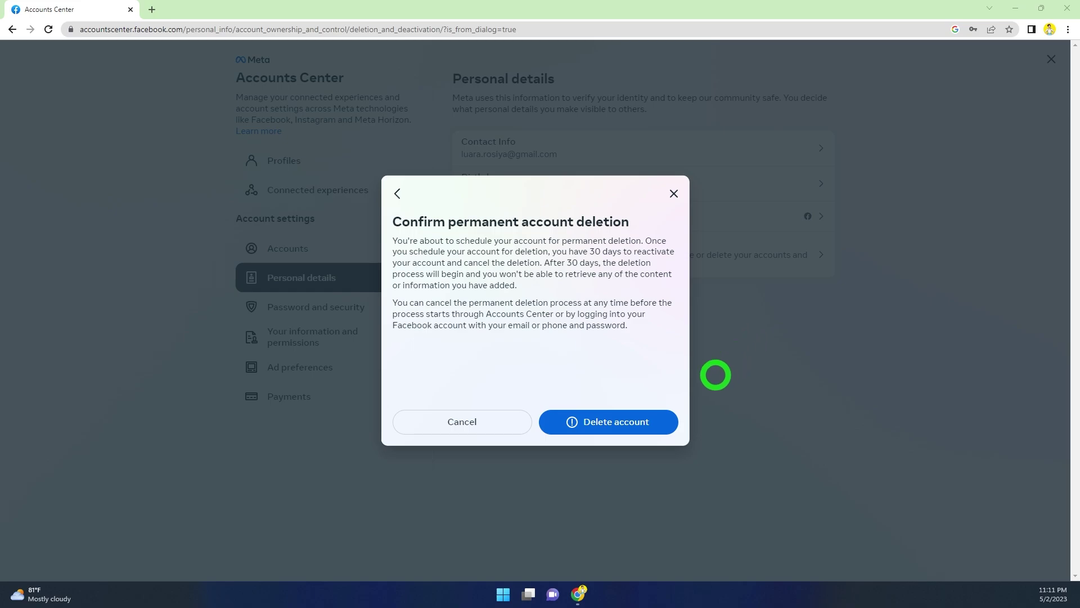
Confirm with Delete account in the 'Confirm permanent account deletion' dialog
click(616, 426)
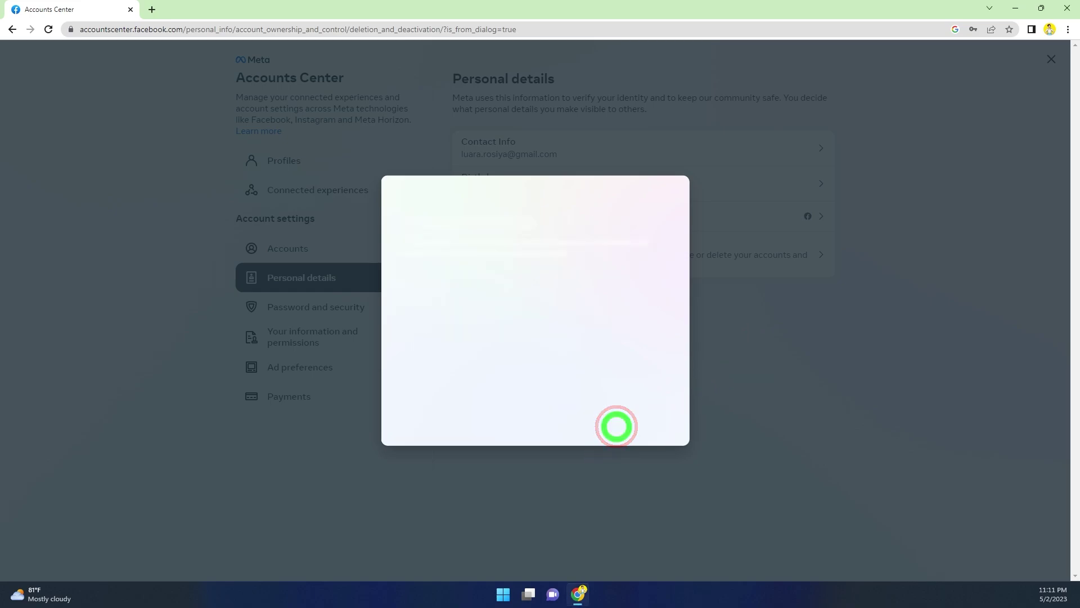